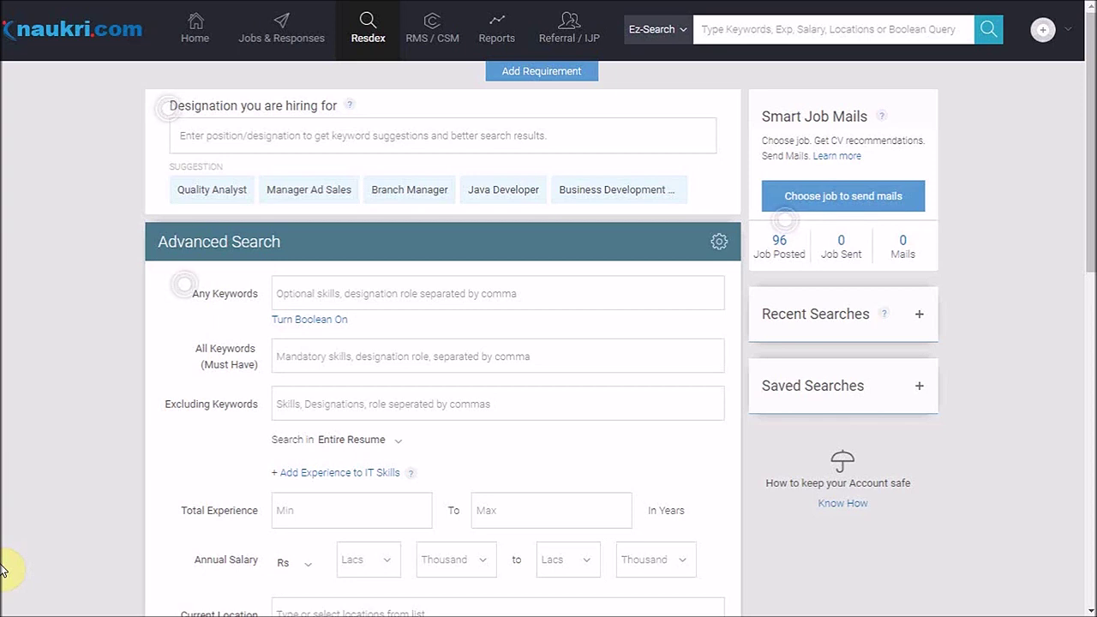
# Add sales, Business Development and selling as the search keywords.
pyautogui.click(317, 296)
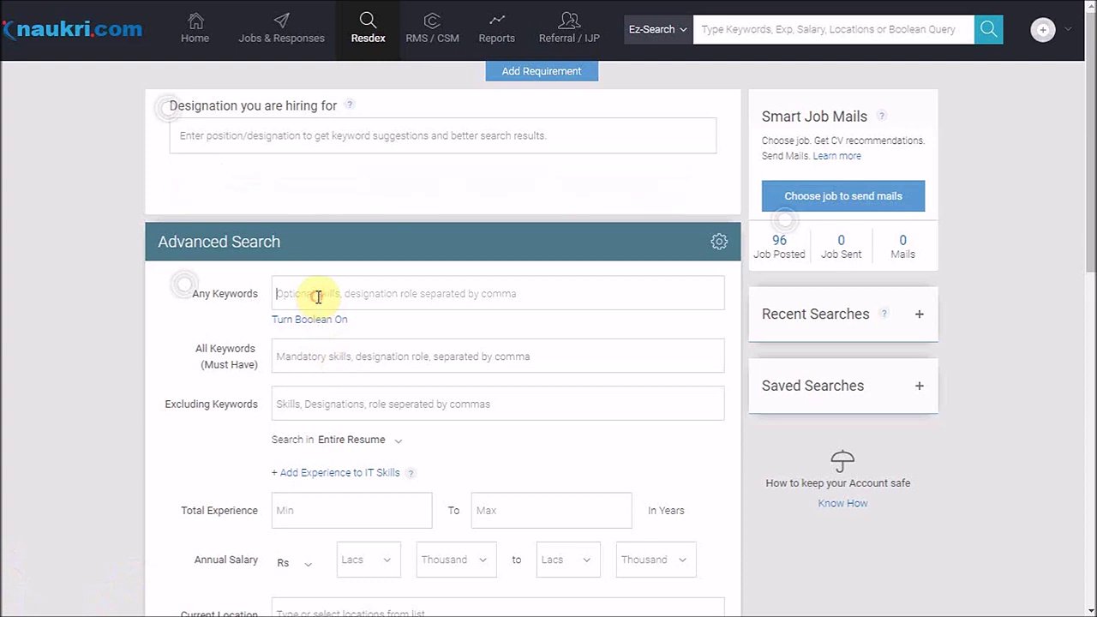
pyautogui.write('sales')
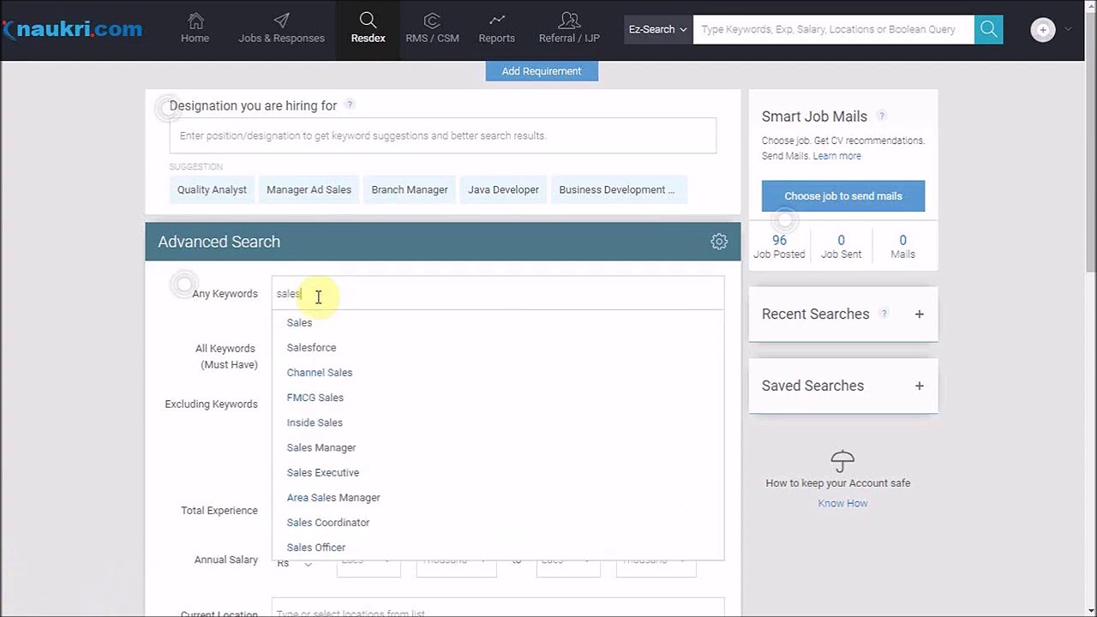
pyautogui.press('Return')
pyautogui.write('b')
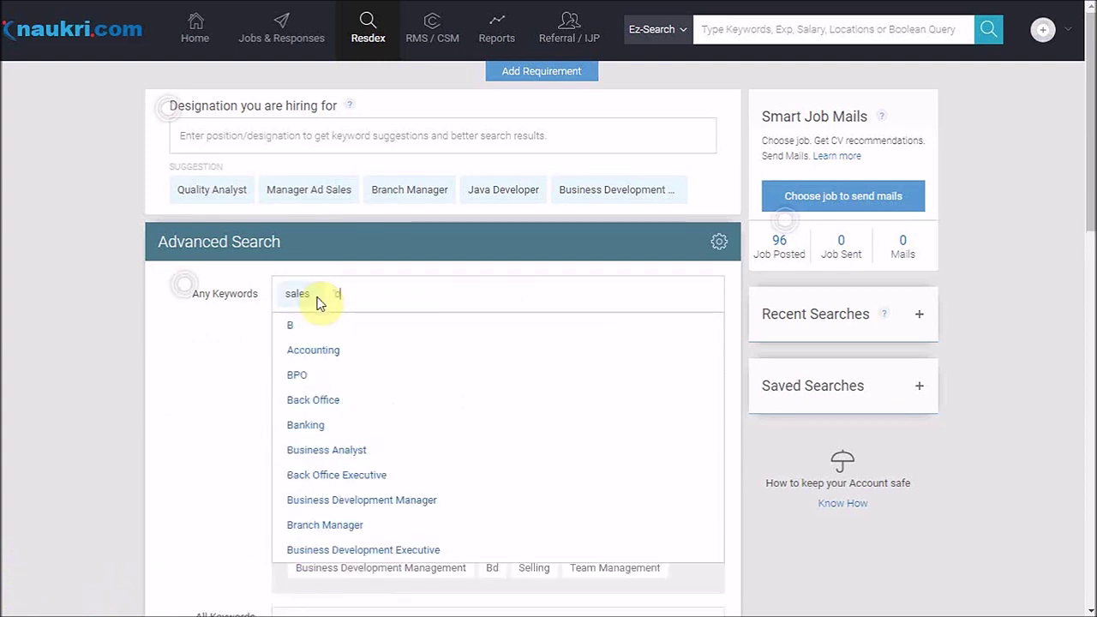
pyautogui.write('us')
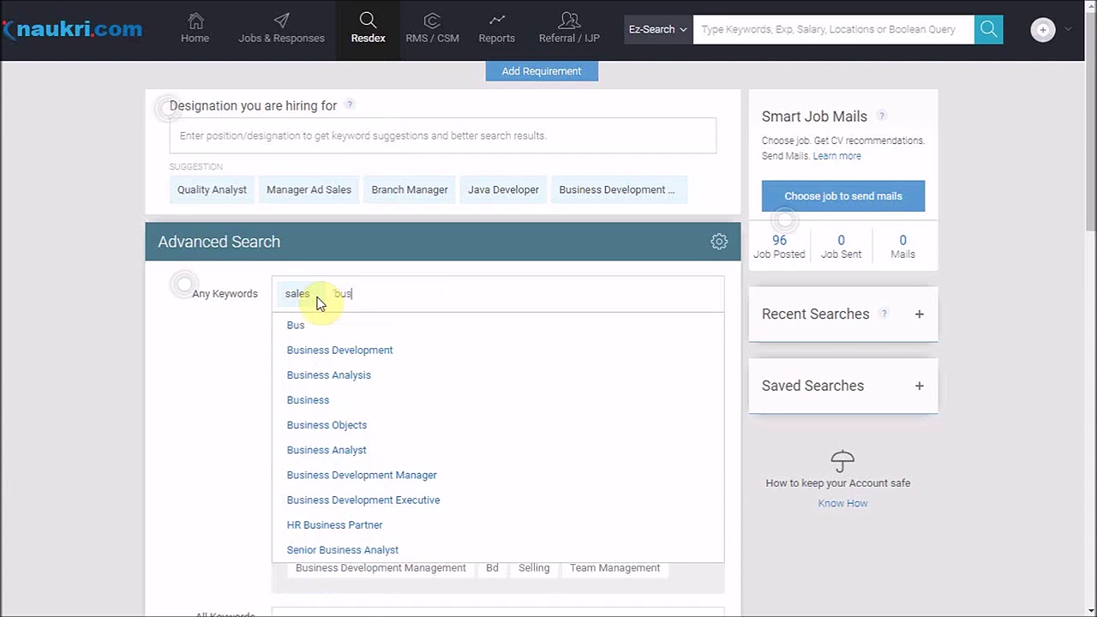
pyautogui.press('Down')
pyautogui.press('Down')
pyautogui.press('Return')
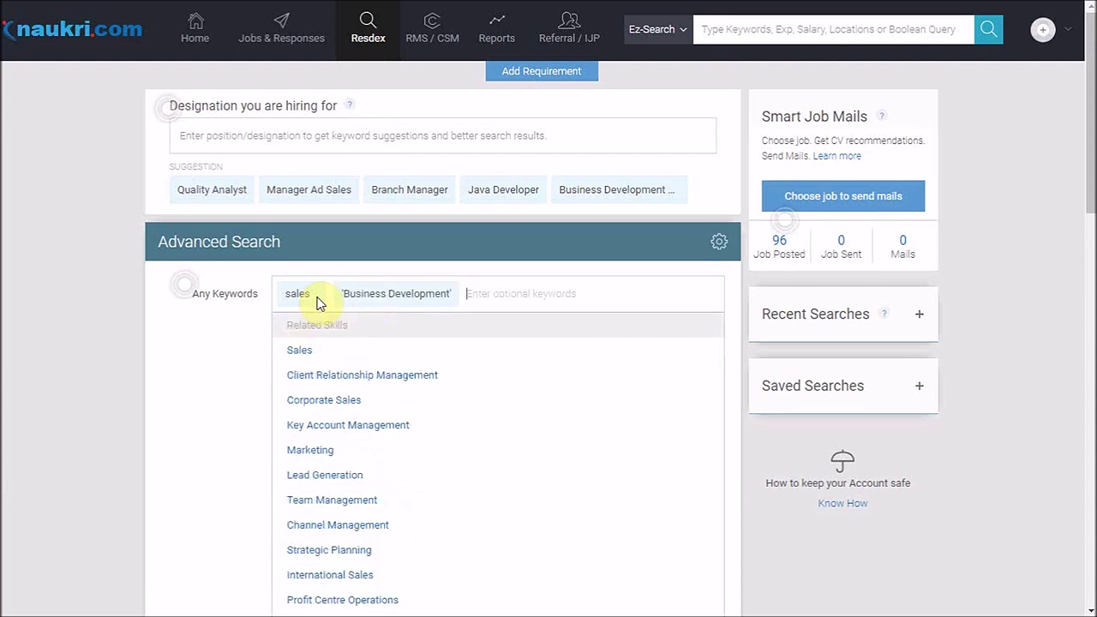
pyautogui.write('selling')
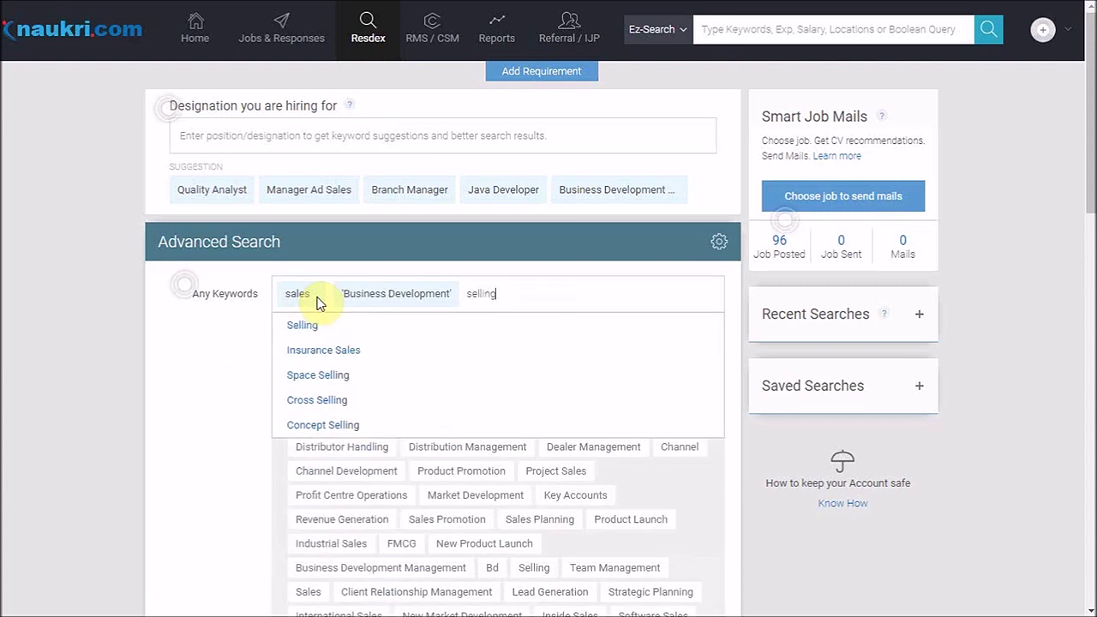
pyautogui.press('Return')
pyautogui.click(154, 362)
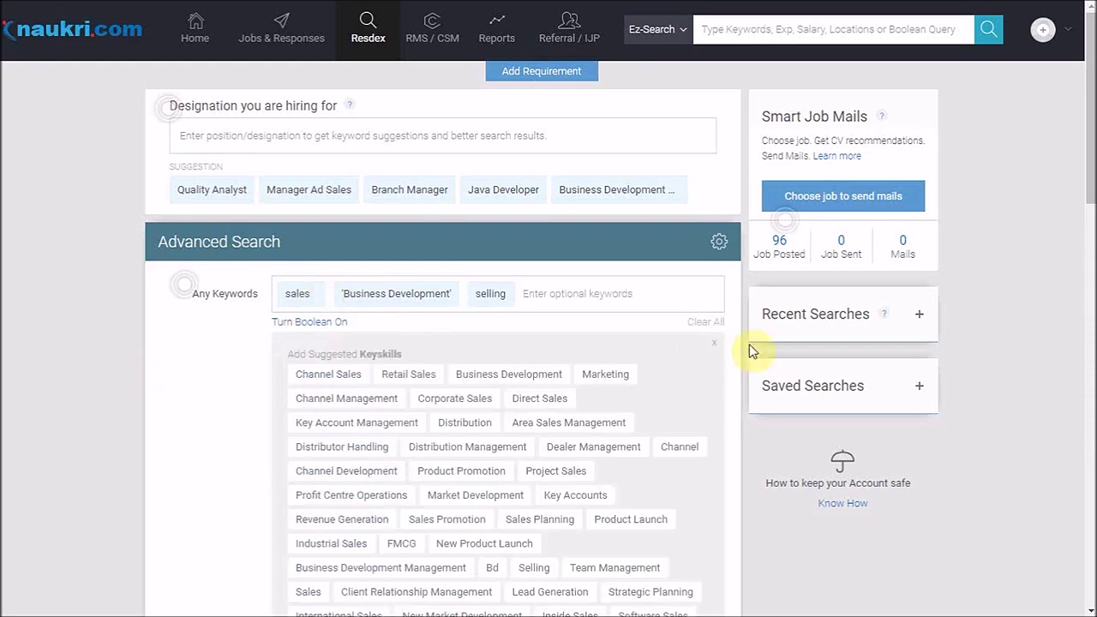
pyautogui.click(714, 343)
# Under Employment Details, set the Industry to FMCG / Foods / Beverage.
pyautogui.scroll(-3, 154, 343)
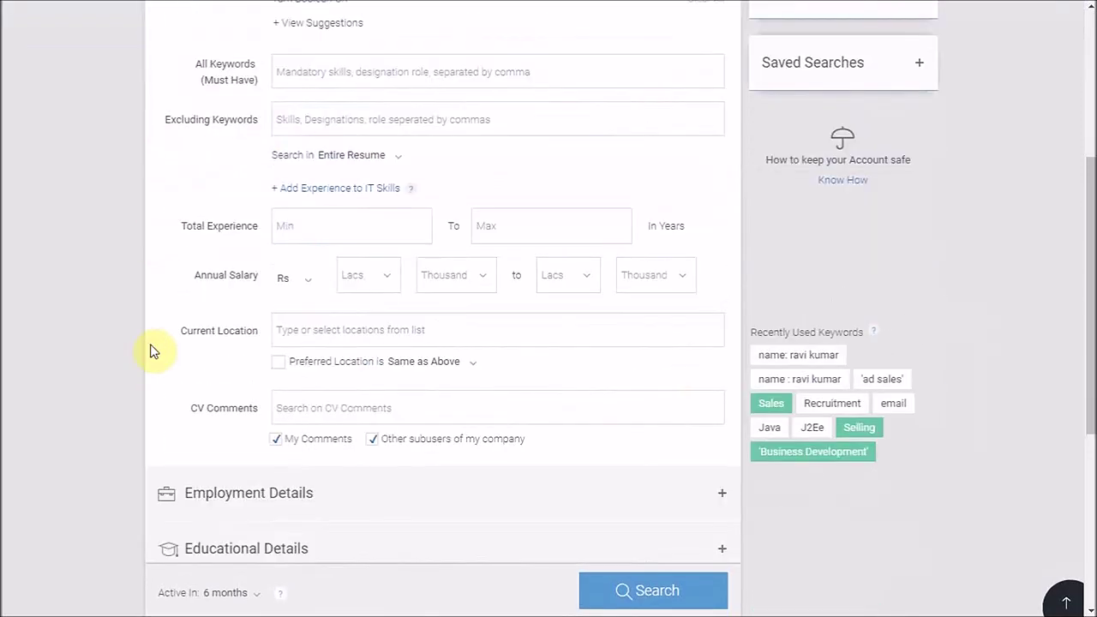
pyautogui.scroll(-2, 152, 353)
pyautogui.click(240, 347)
pyautogui.scroll(-1, 240, 355)
pyautogui.click(292, 363)
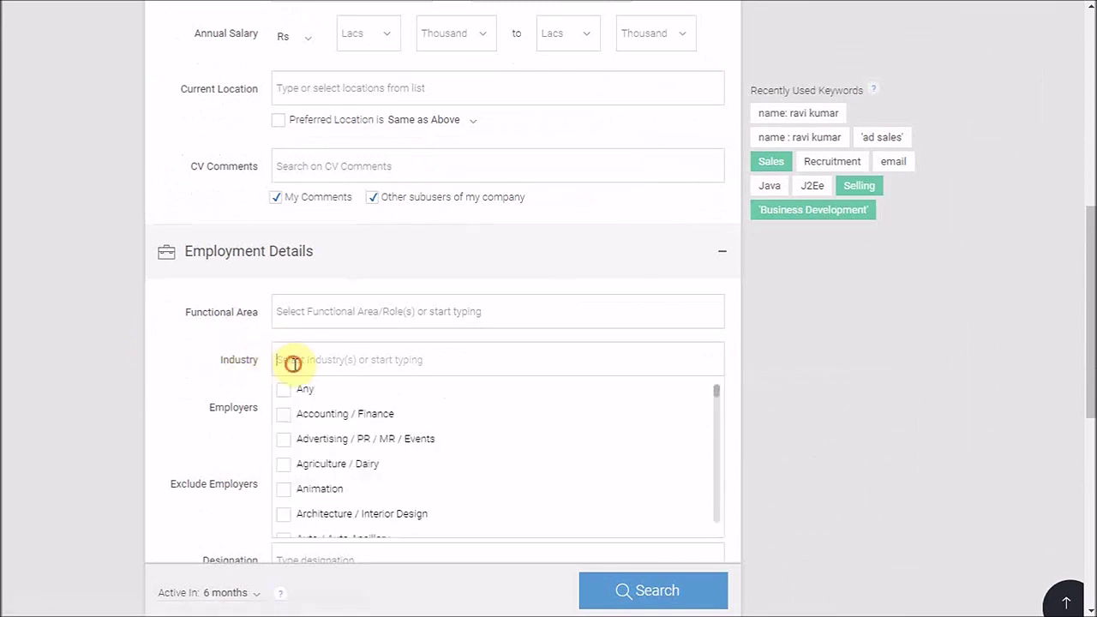
pyautogui.write('fmcg')
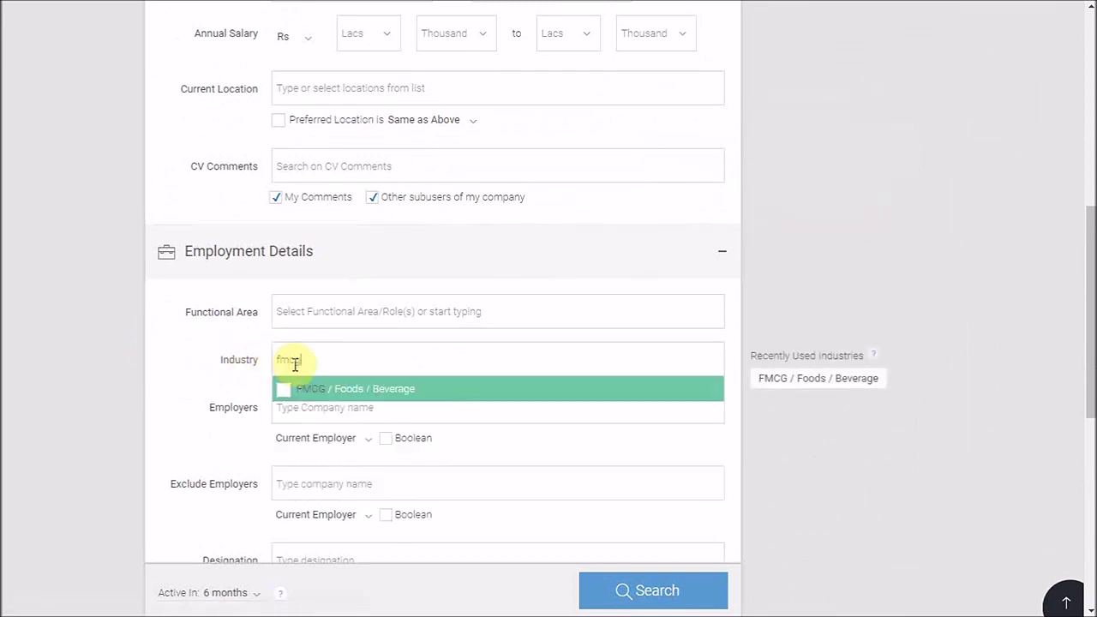
pyautogui.click(284, 389)
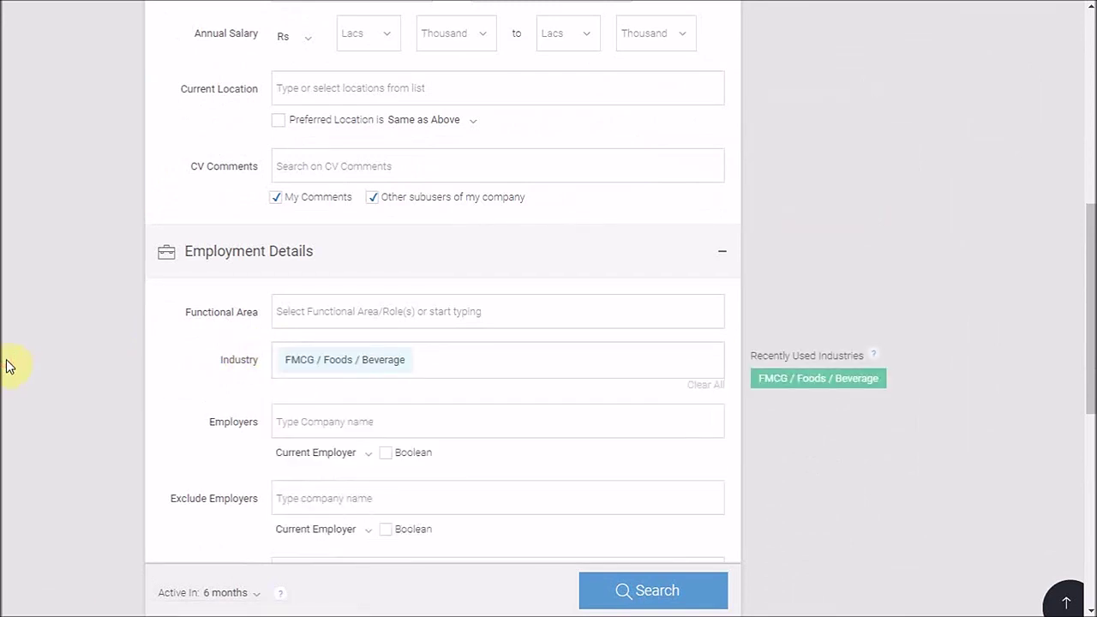
# Run the search and review the 122,187 profiles found across 764 pages.
pyautogui.click(656, 591)
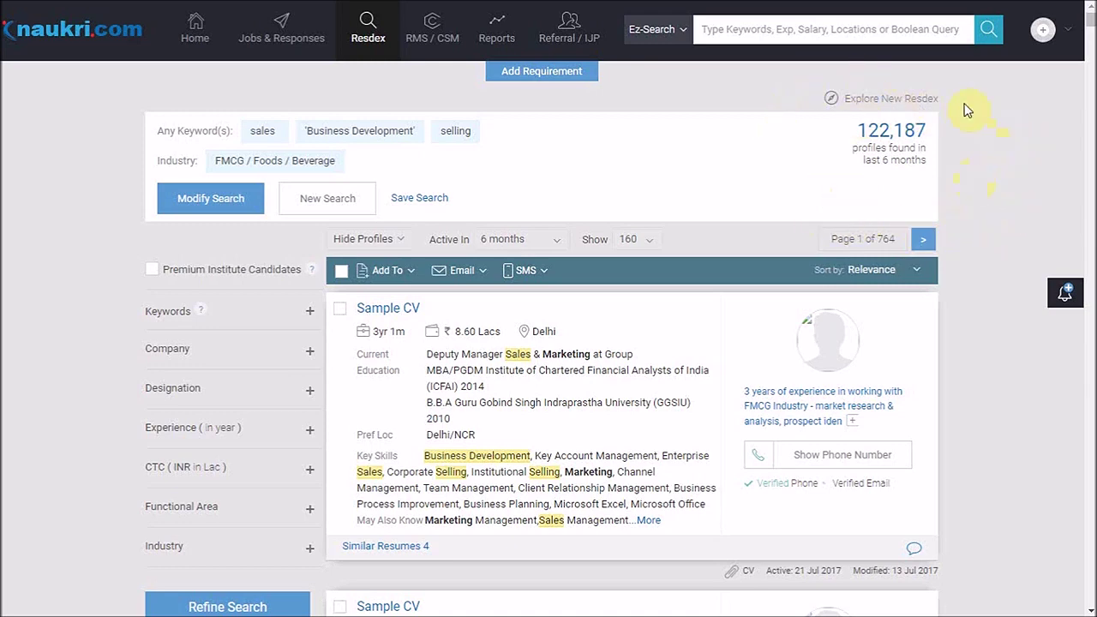
pyautogui.scroll(-2, 4, 276)
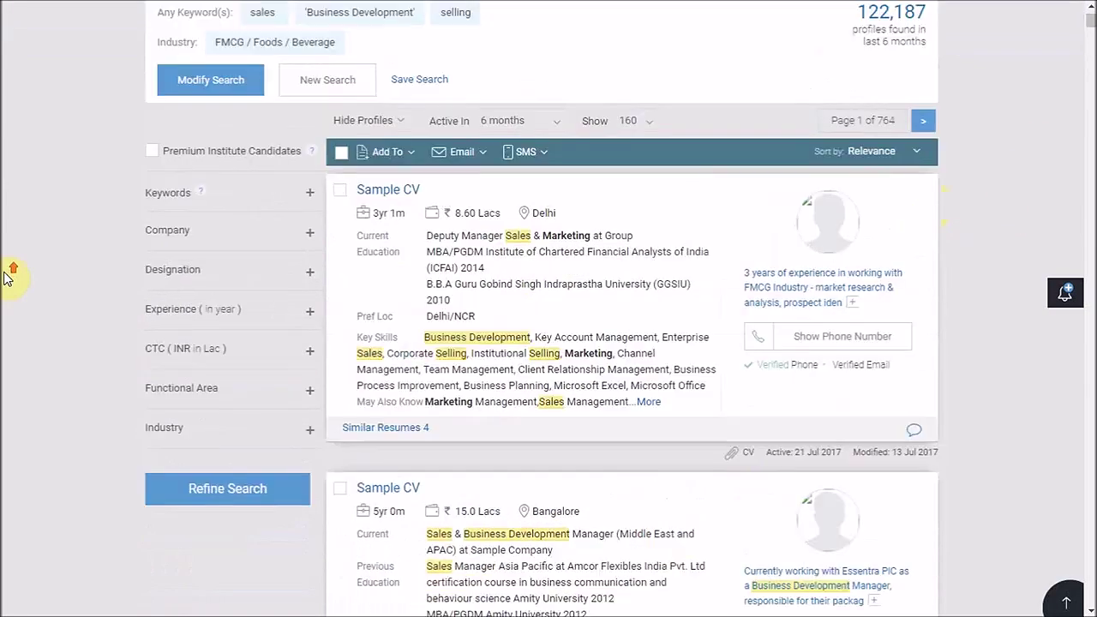
pyautogui.scroll(2, 5, 276)
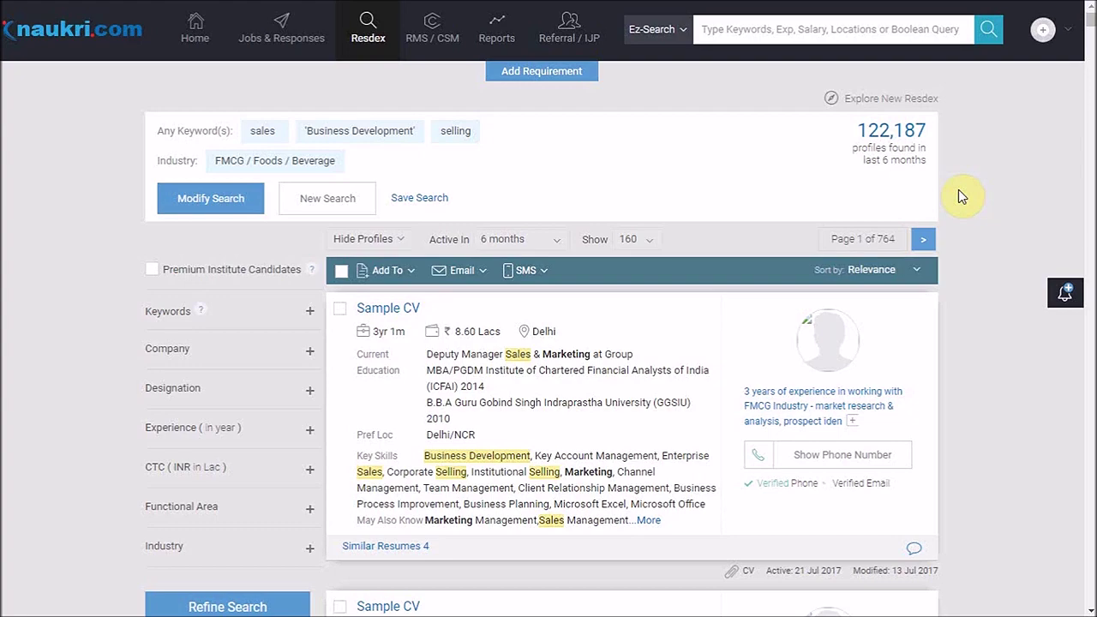
pyautogui.scroll(-2, 958, 190)
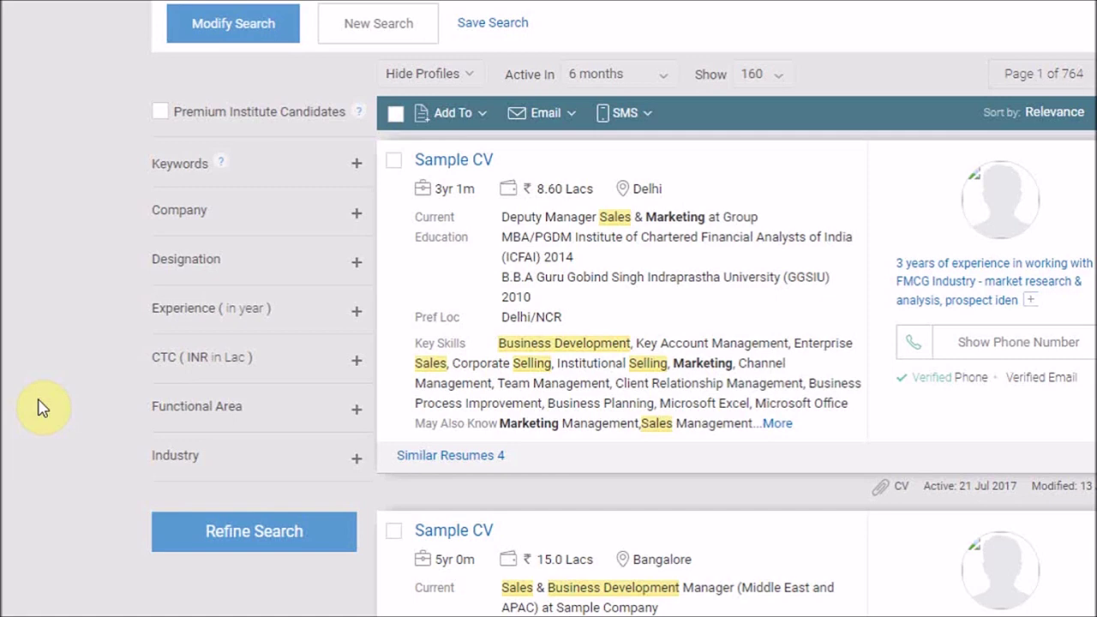
# Add 'Channel Sales' and 'Channel management' as refinement keywords from the 'ch' suggestions.
pyautogui.click(171, 163)
pyautogui.click(176, 207)
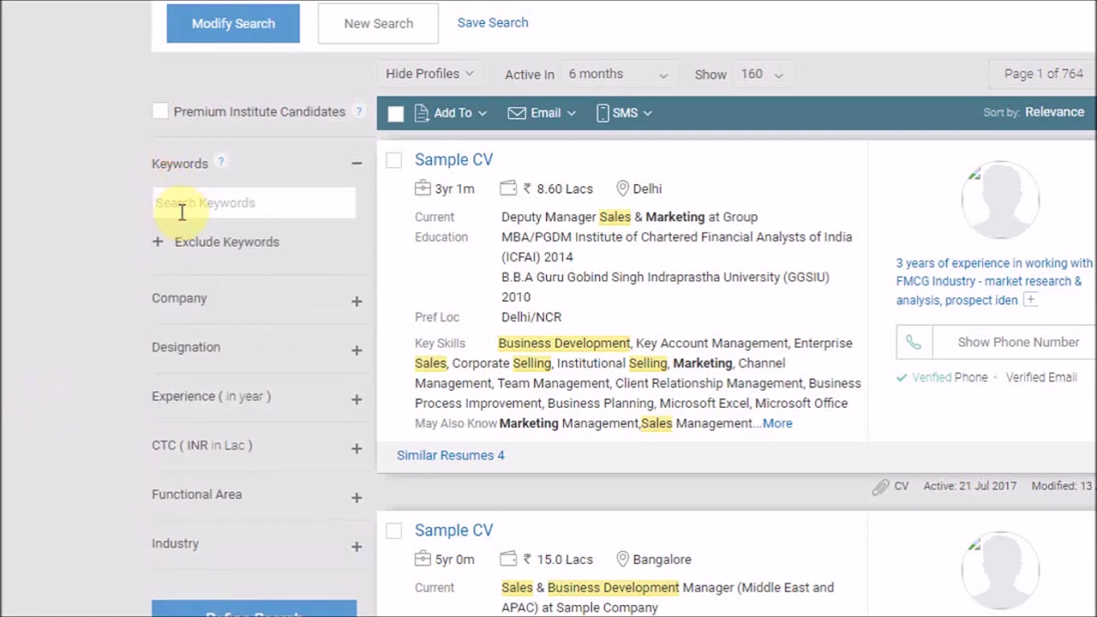
pyautogui.click(238, 206)
pyautogui.write('ch')
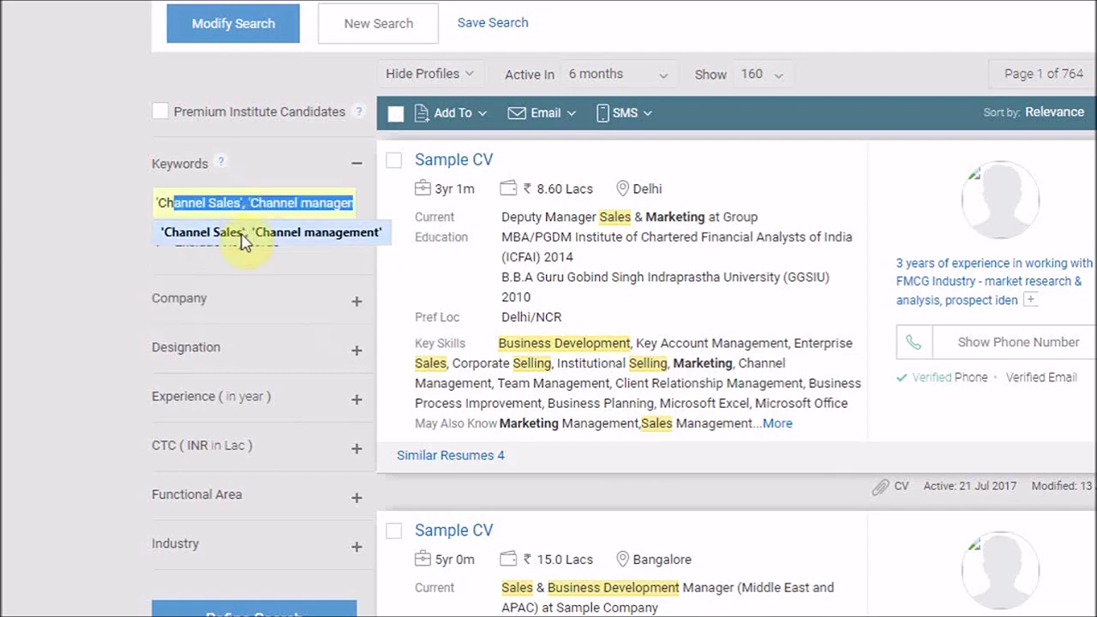
pyautogui.click(242, 239)
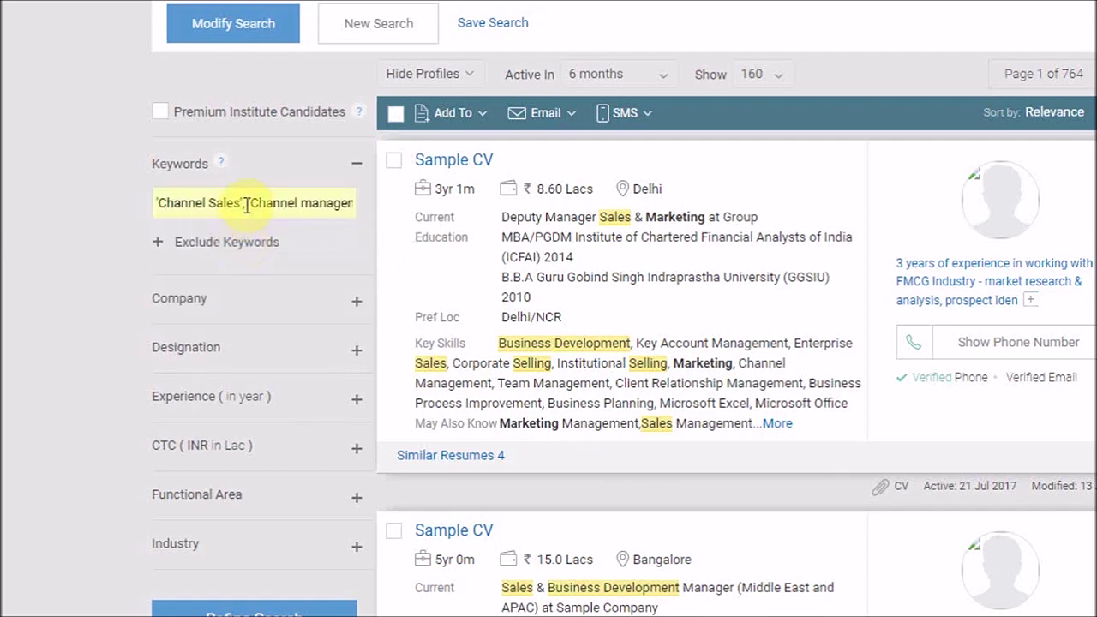
pyautogui.click(254, 201)
pyautogui.doubleClick(270, 202)
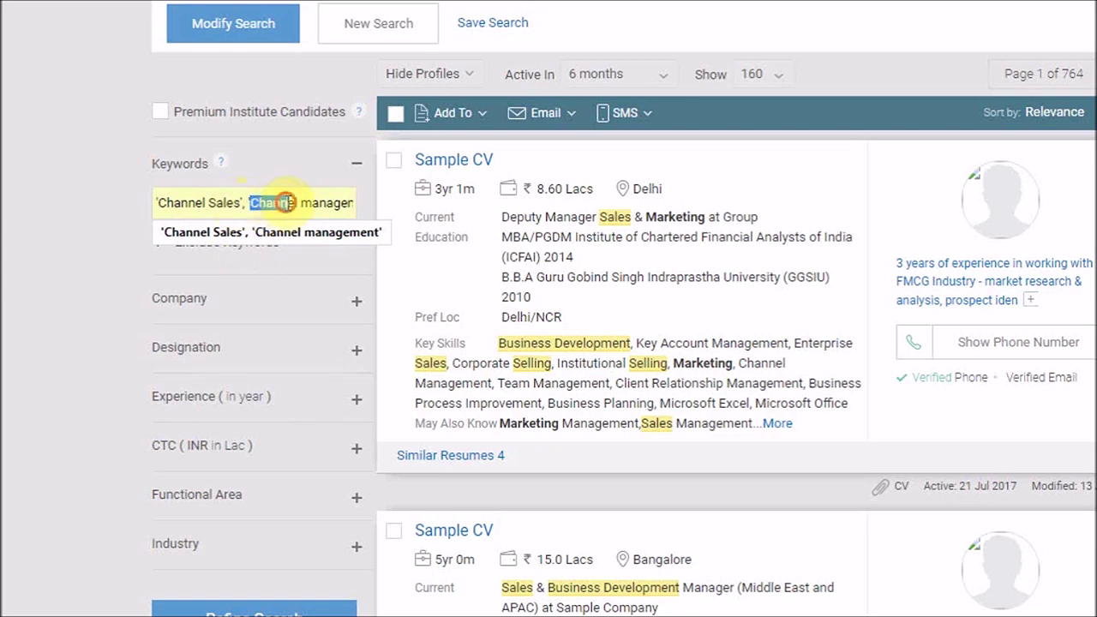
pyautogui.click(48, 196)
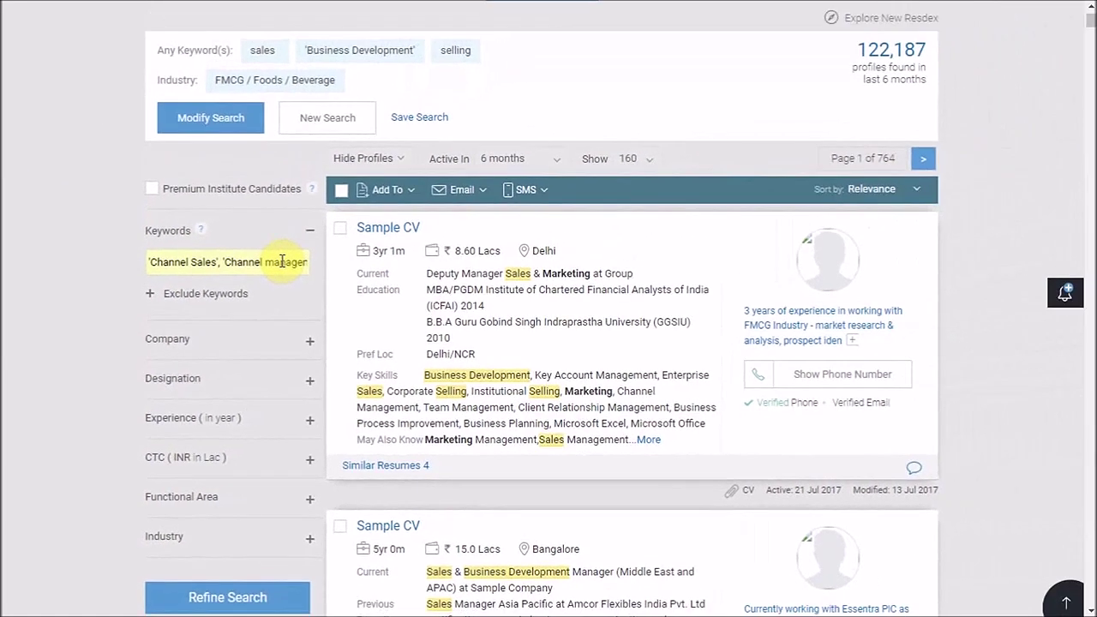
# Apply the channel keyword refinement, then add the Brand Management skill as a further filter.
pyautogui.click(212, 603)
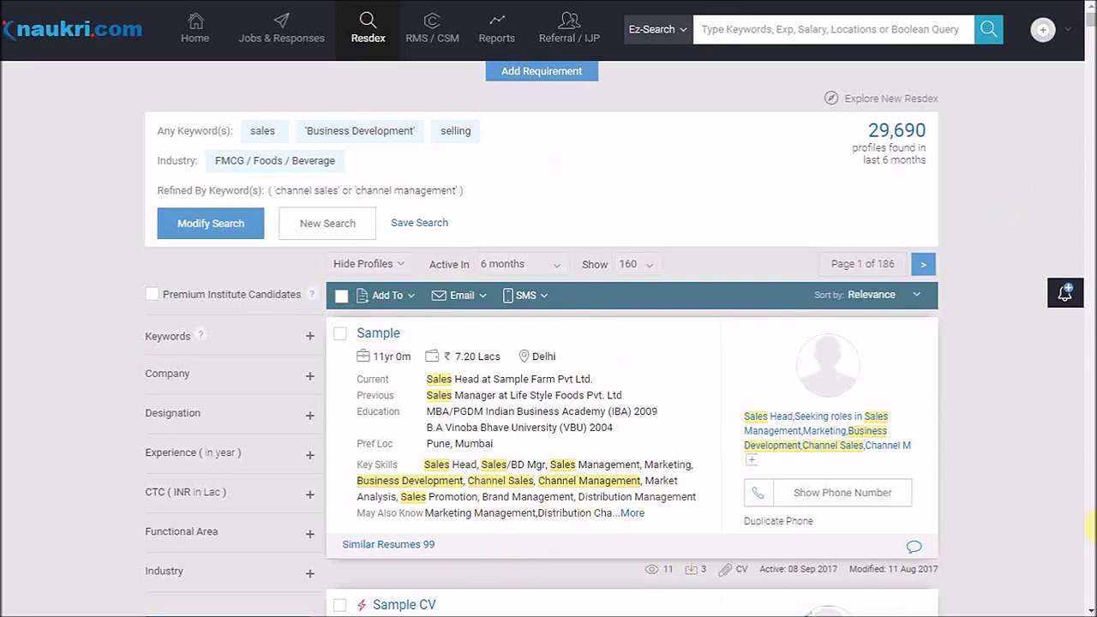
pyautogui.scroll(-1, 1088, 433)
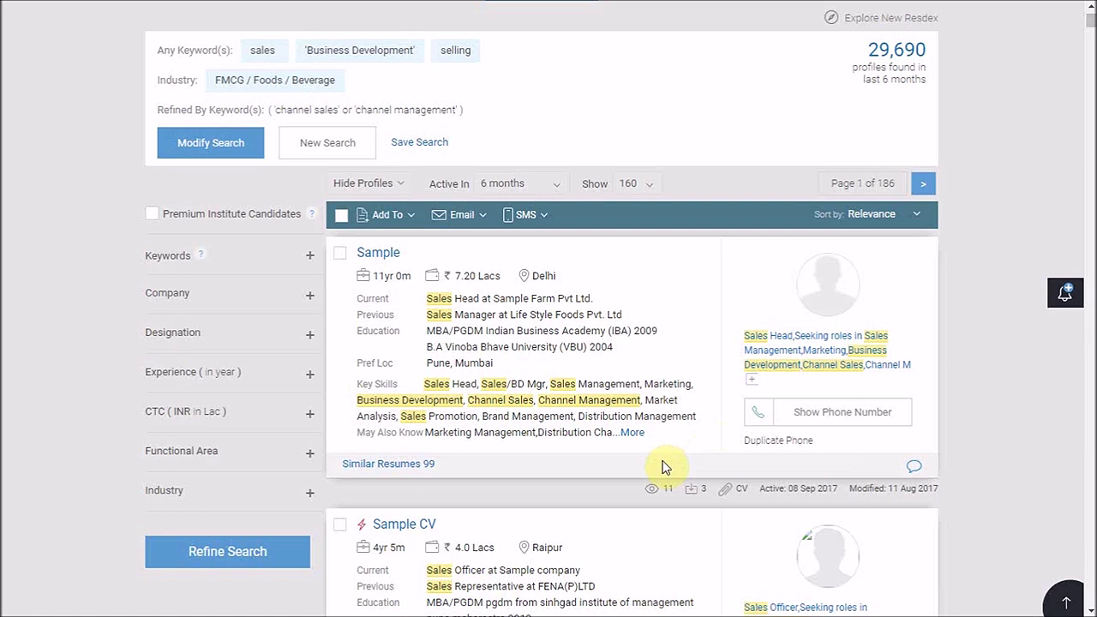
pyautogui.click(534, 423)
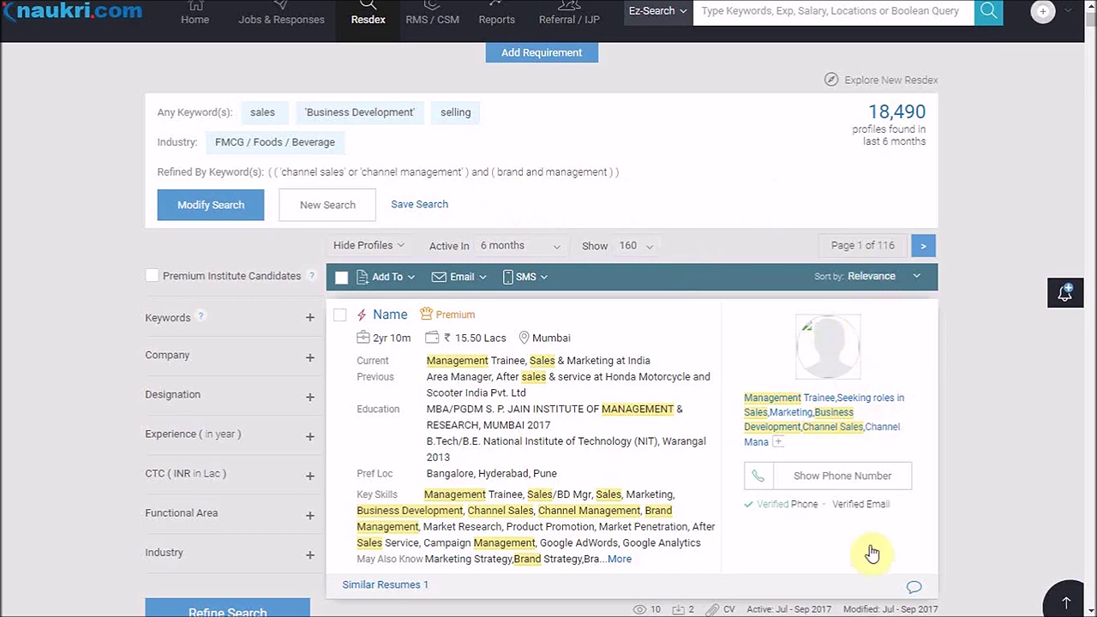
# Scroll through the 18,490 refined profiles, led by a Mumbai sales and marketing trainee.
pyautogui.scroll(-1, 876, 507)
pyautogui.scroll(-3, 875, 506)
pyautogui.scroll(1, 876, 508)
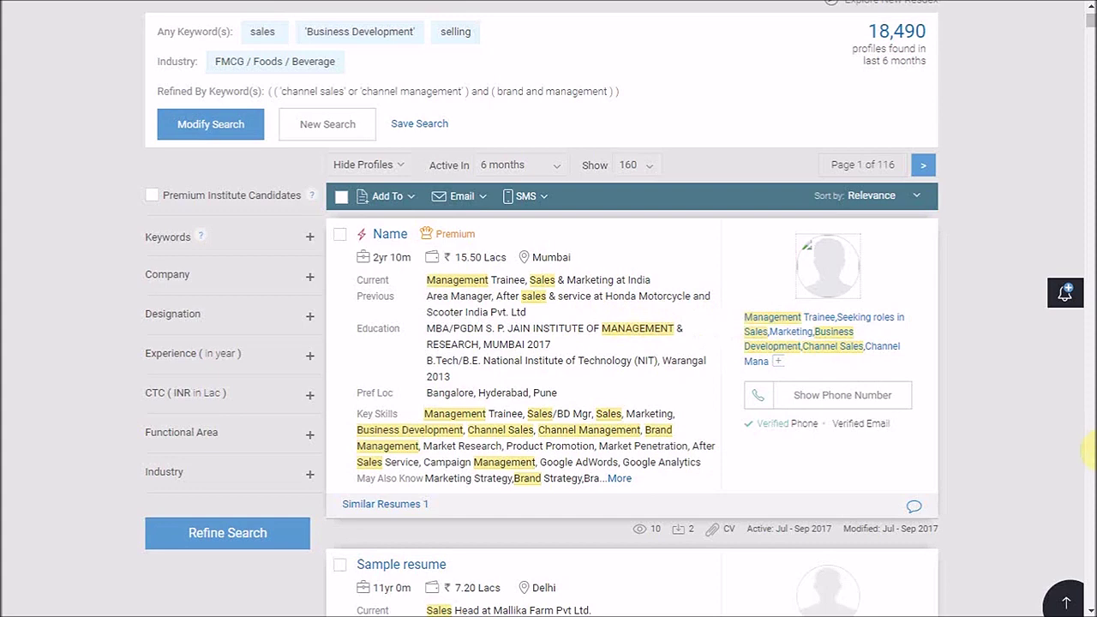
pyautogui.scroll(2, 1088, 452)
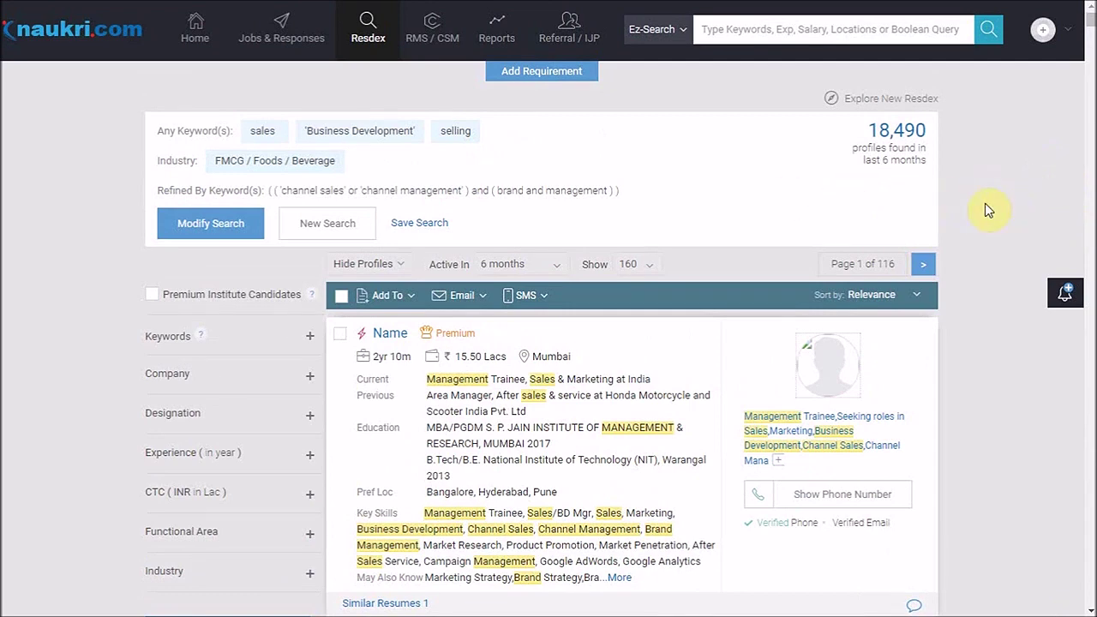
# Go to the recruiter home dashboard and scroll down to its footer.
pyautogui.click(195, 38)
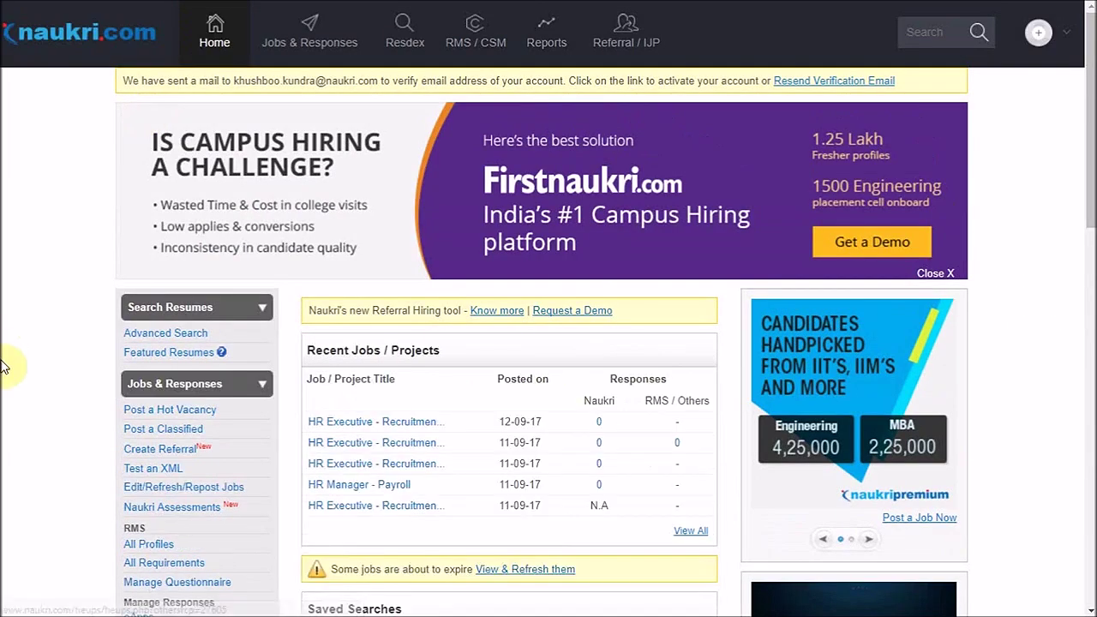
pyautogui.scroll(-15, 2, 367)
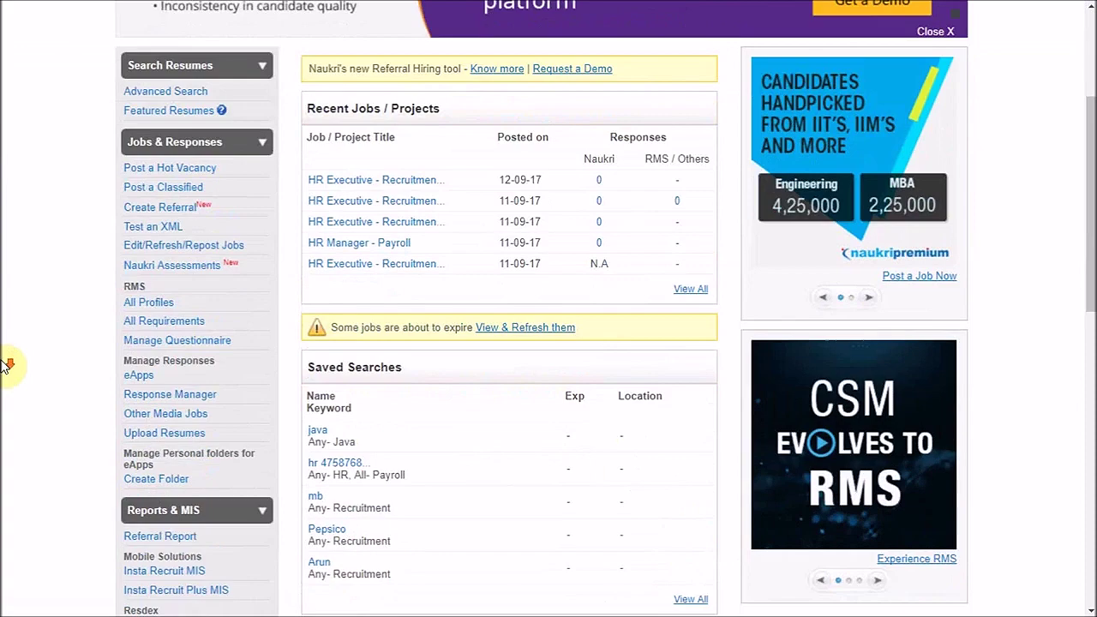